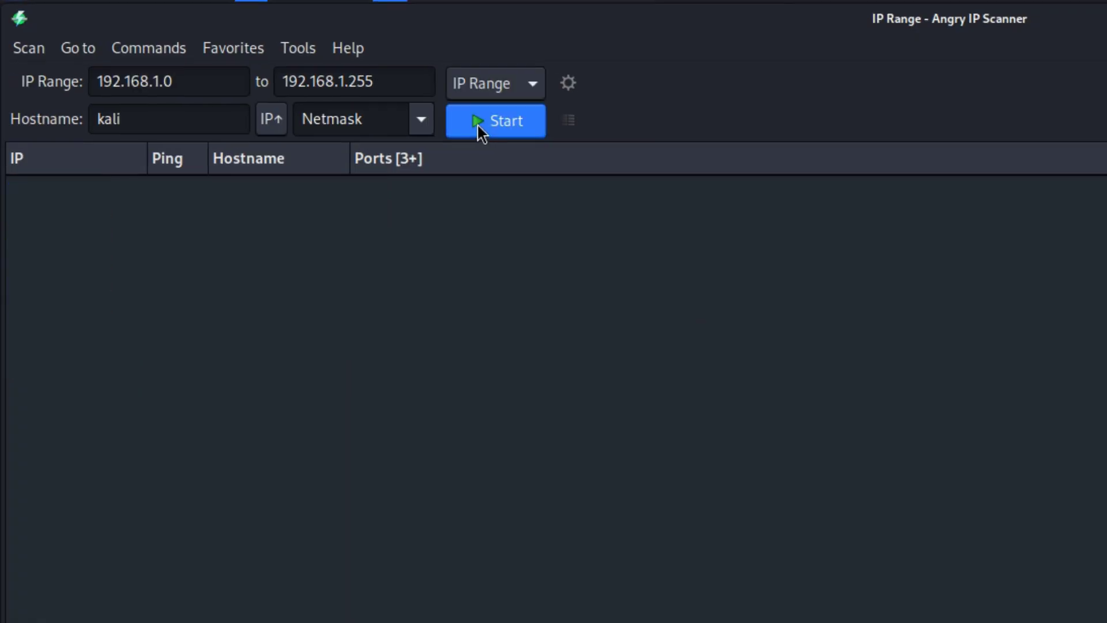
- Start a preview scan of 192.168.1.0–192.168.1.255 and scroll through the results
click(477, 126)
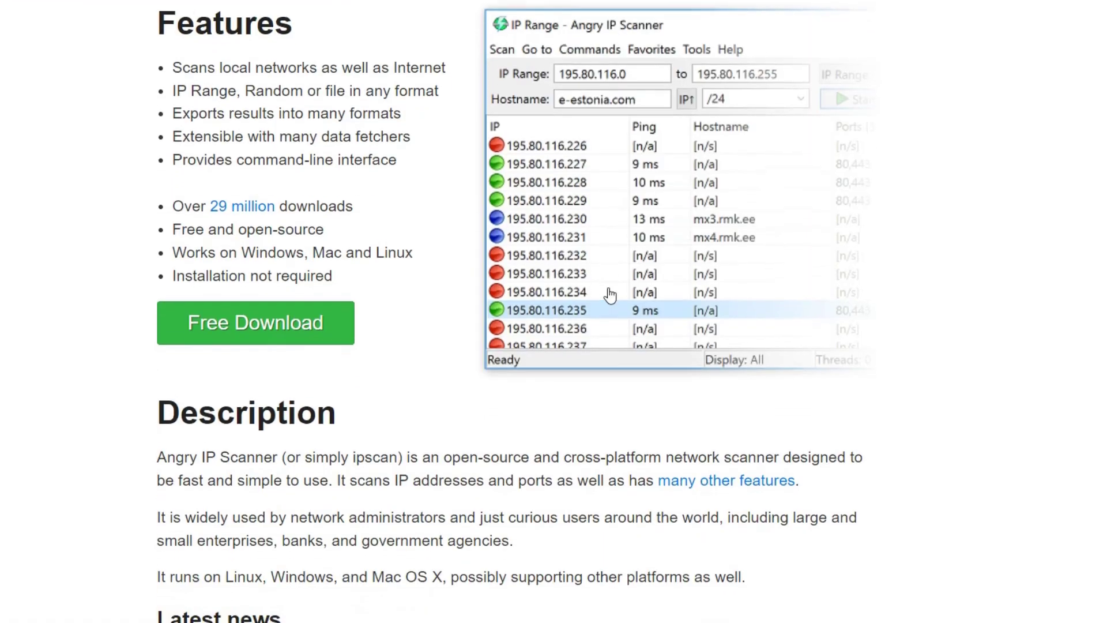
scroll(609, 296, down, 5)
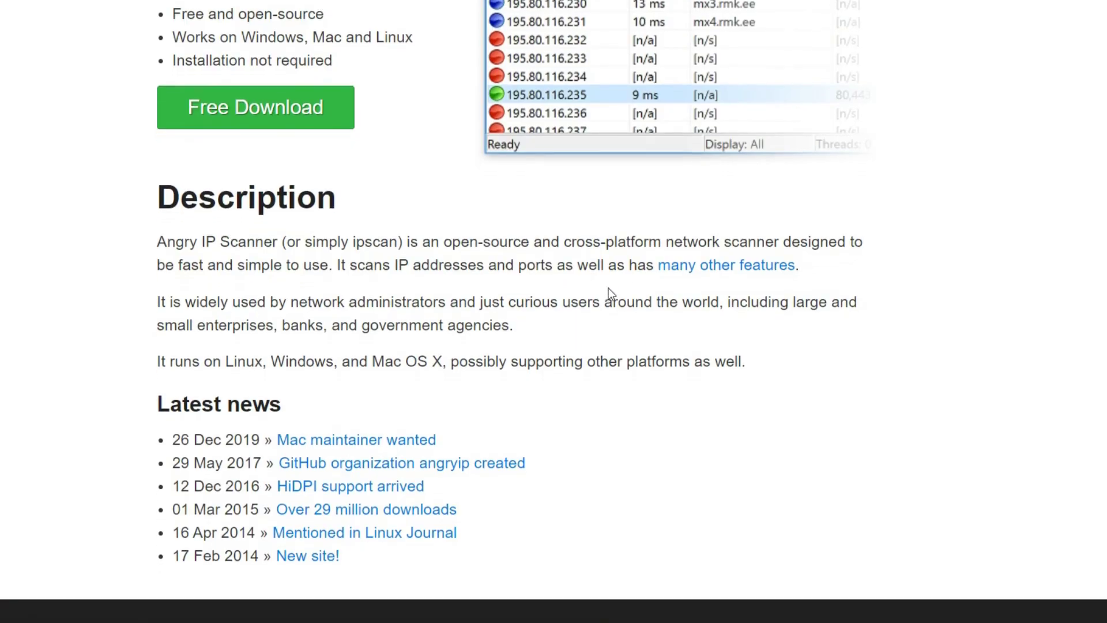
scroll(608, 288, up, 8)
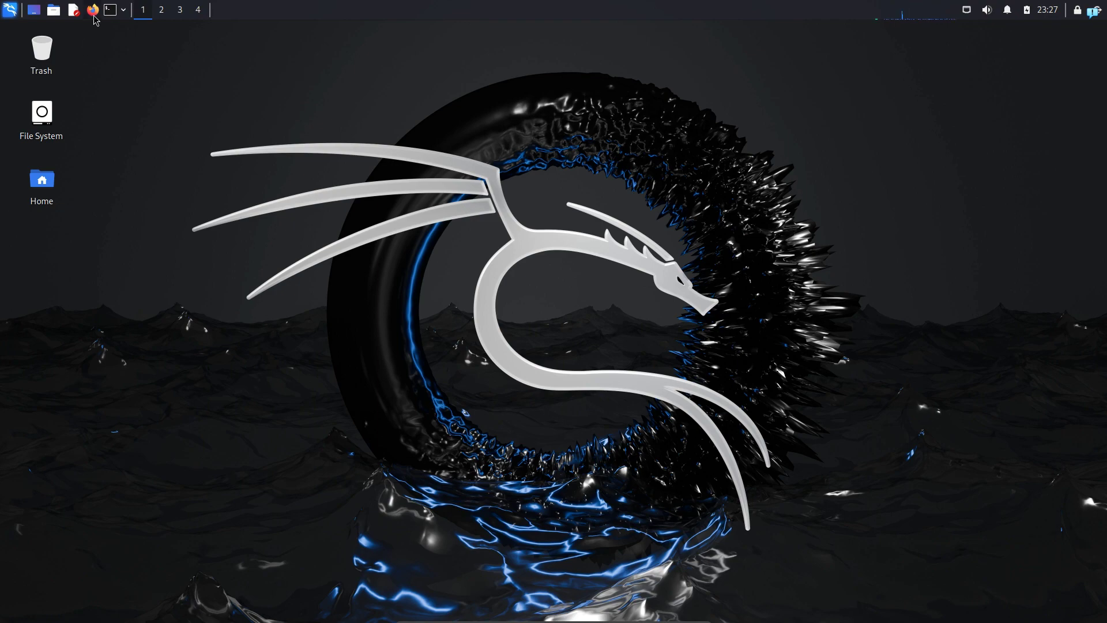
- Launch Firefox and load the angryip.org website
click(93, 9)
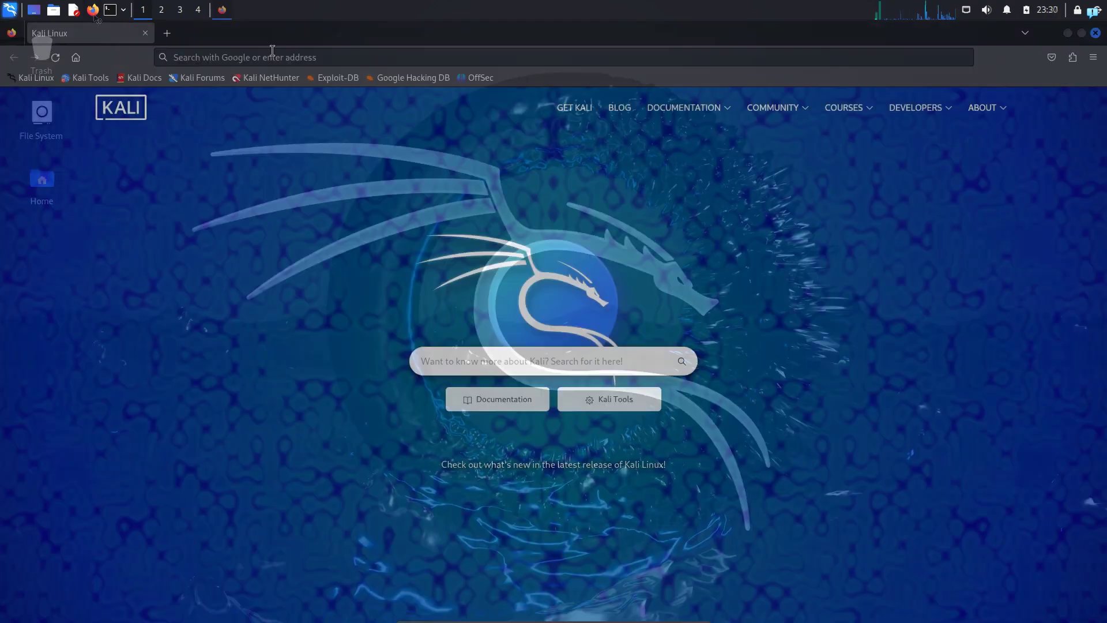
click(272, 50)
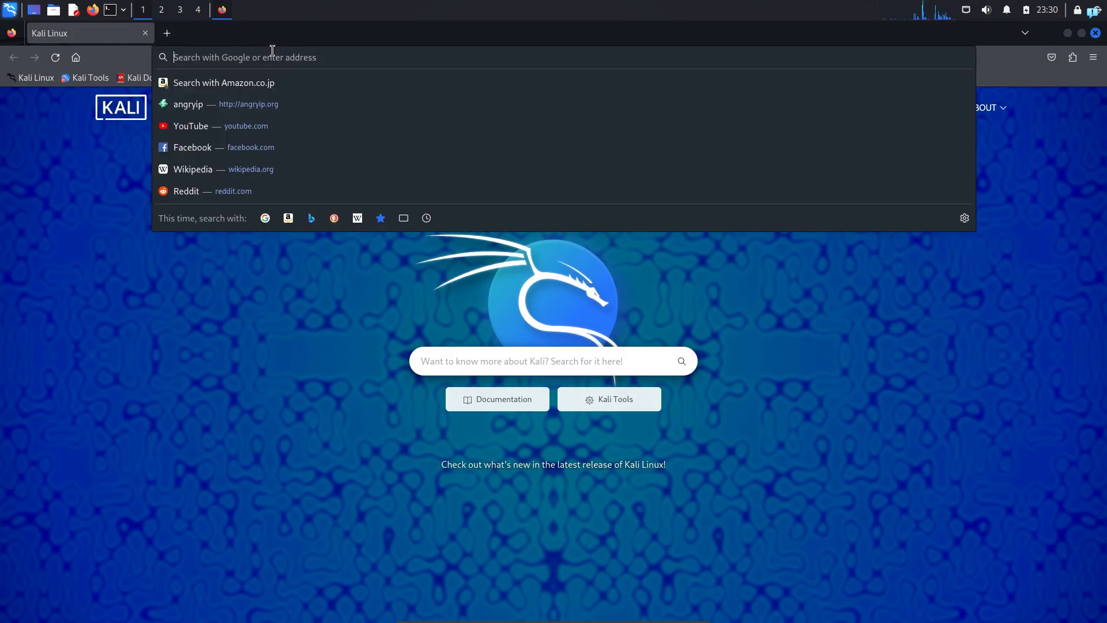
text(angryip.org/)
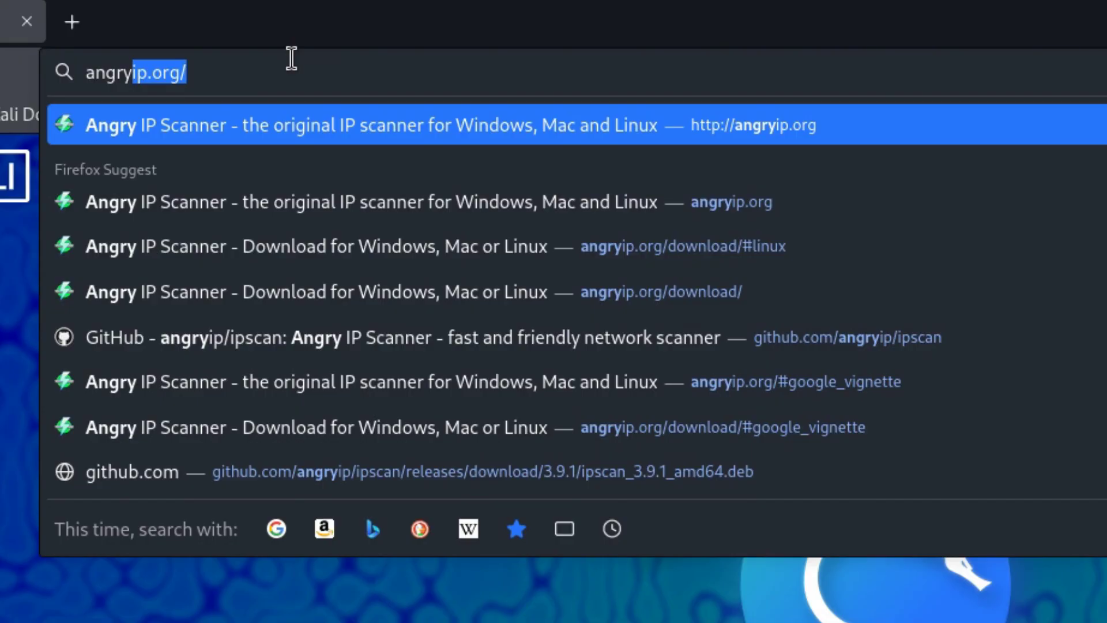
key(Return)
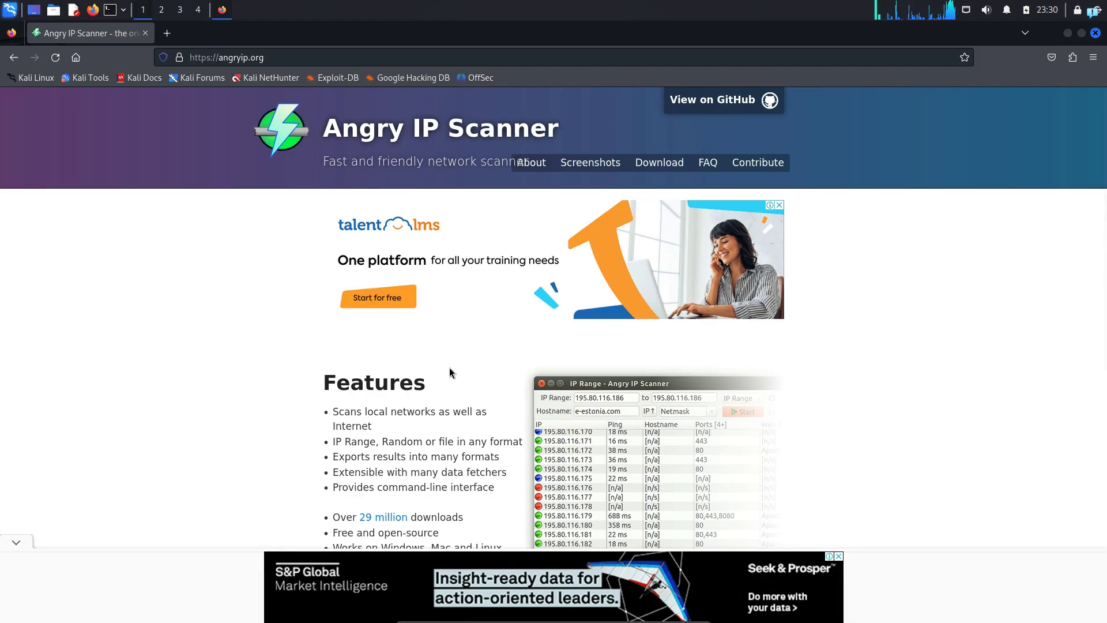
- Download the x86 64-bit DEB package ipscan_3.9.1_amd64.deb and show it in its folder
scroll(449, 372, down, 3)
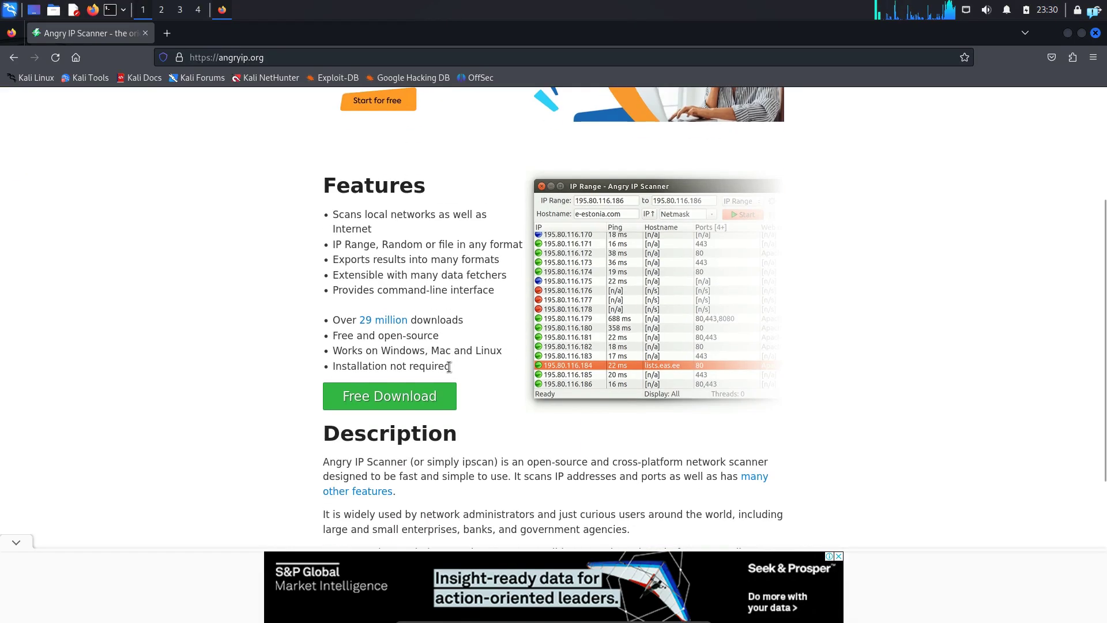
click(405, 398)
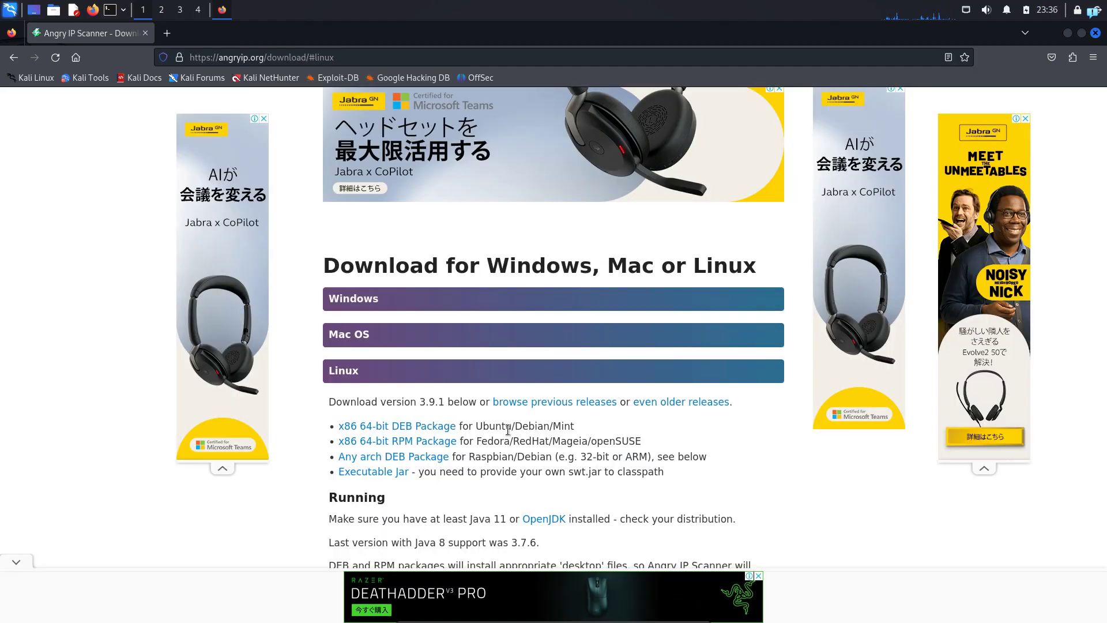
click(434, 427)
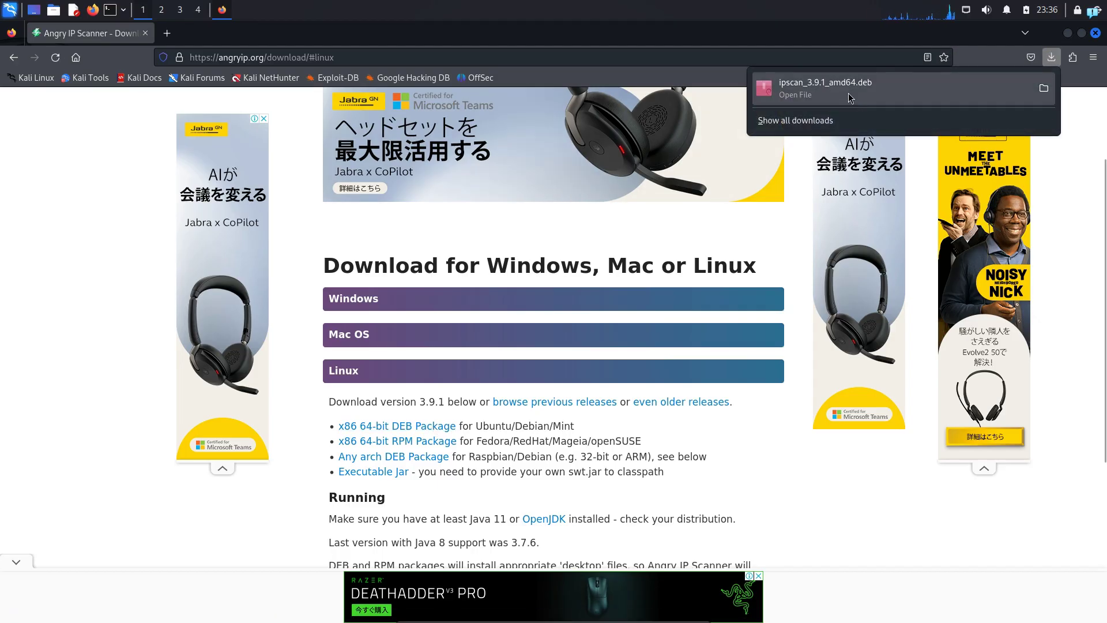
click(1043, 90)
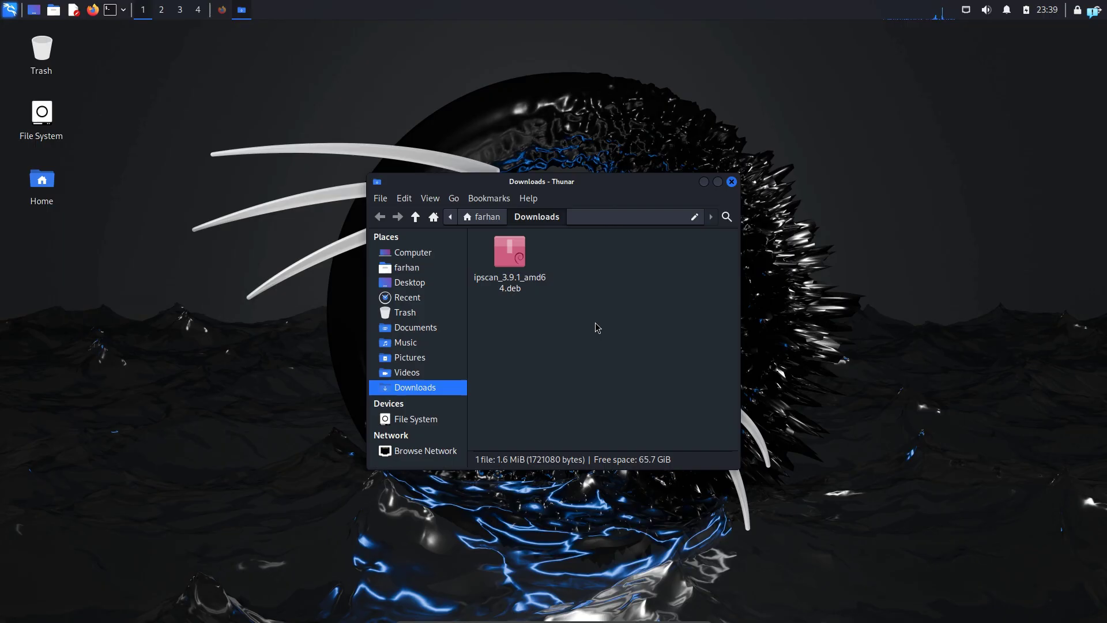
- Open a terminal in the Downloads folder holding ipscan_3.9.1_amd64.deb
right_click(597, 327)
click(636, 380)
- List the Downloads folder with ls and mark the ipscan_3.9.1_amd64.deb file name
text(ls)
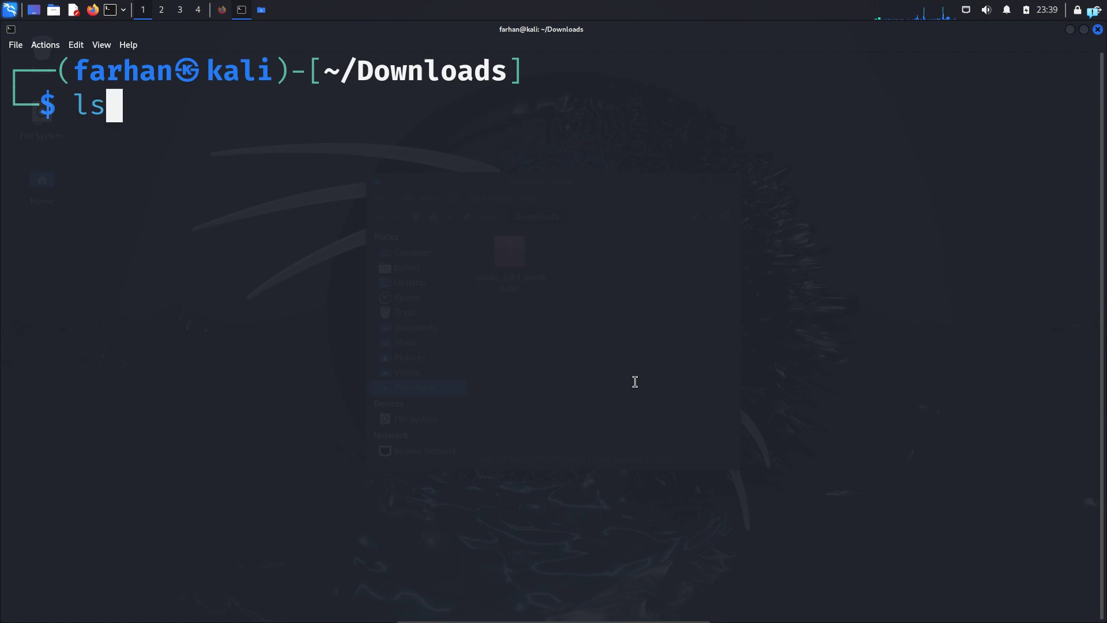
key(Return)
drag(6, 138, 372, 140)
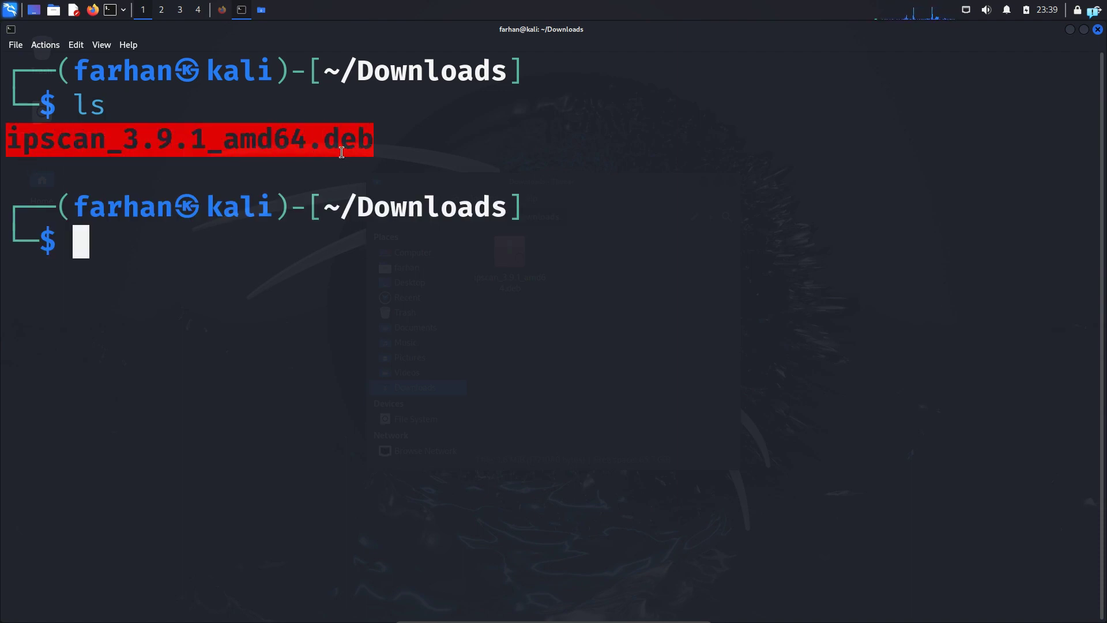
click(348, 243)
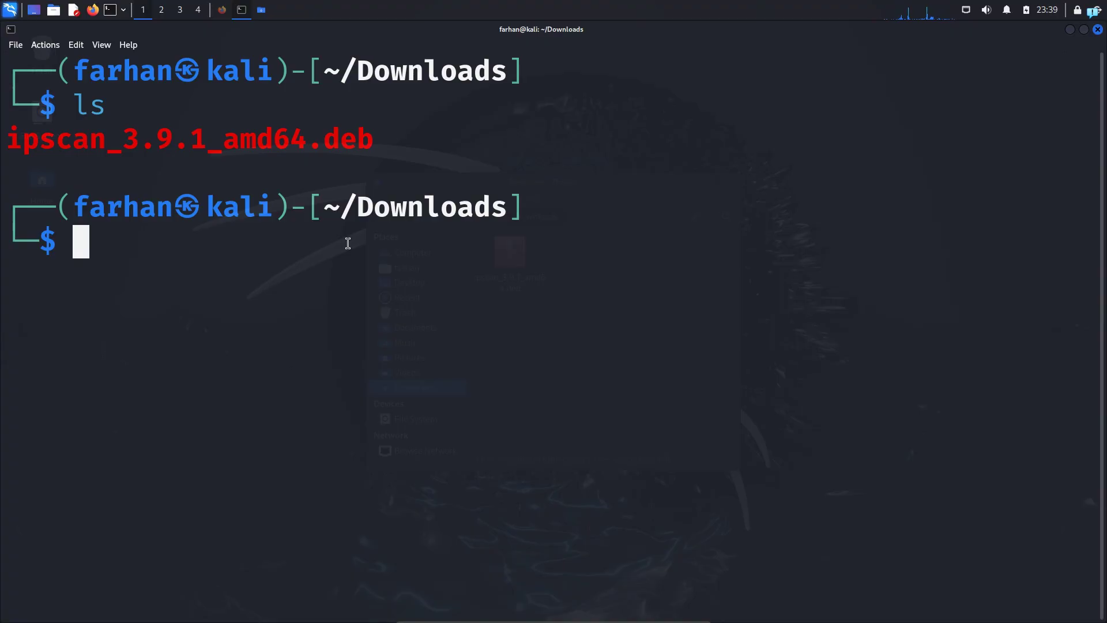
- Install the package with sudo dpkg -i ipscan_3.9.1_amd64.deb, then clear the screen
text(sudo dp)
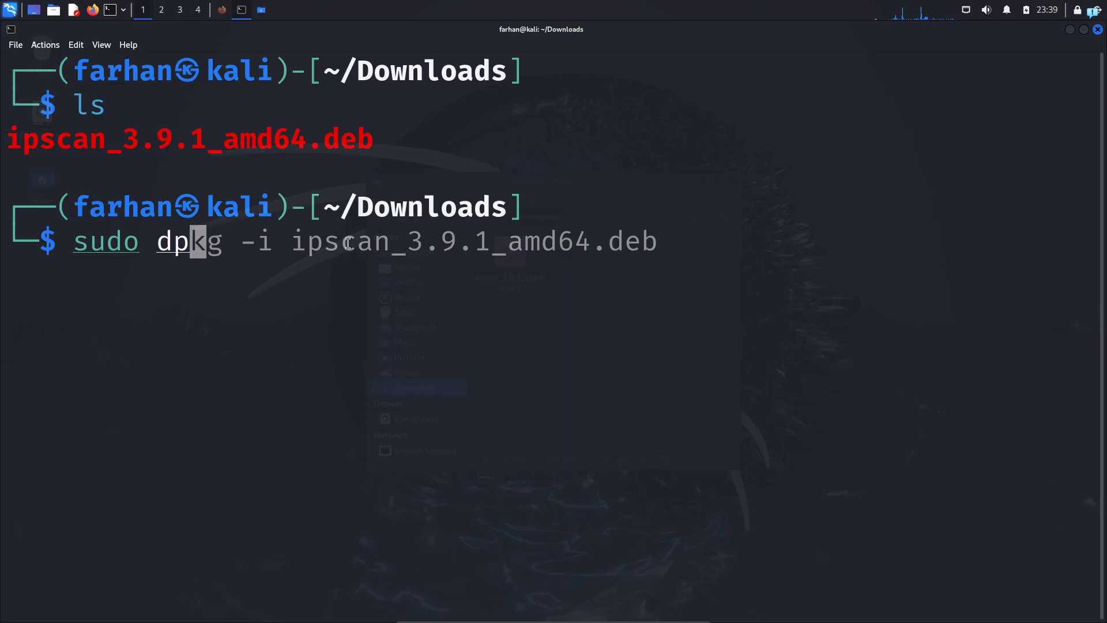
text(kg -i )
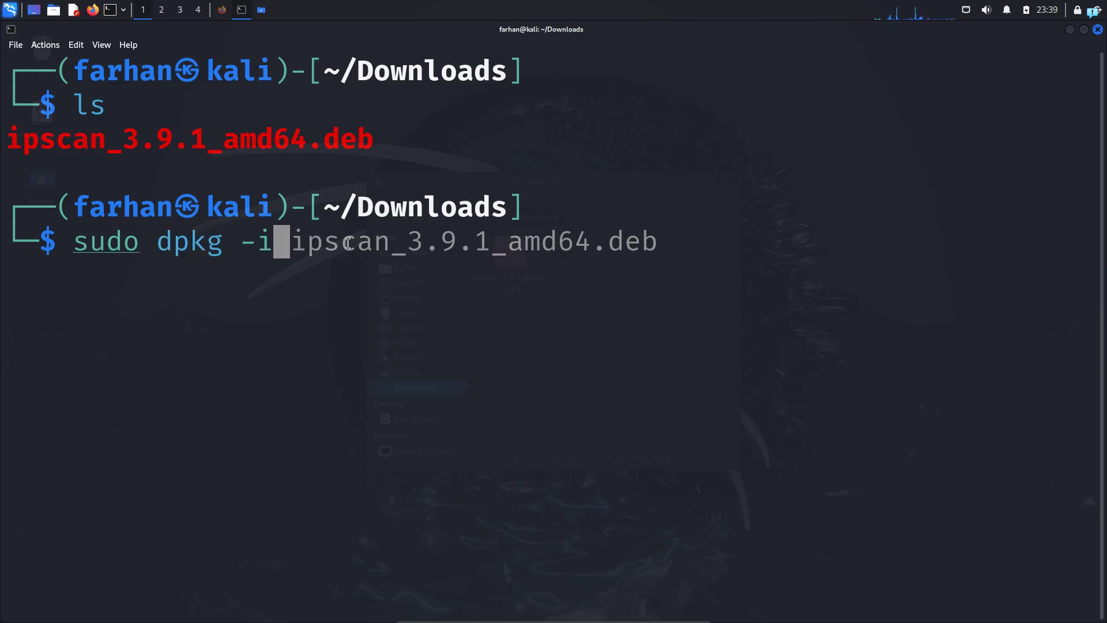
text(ip)
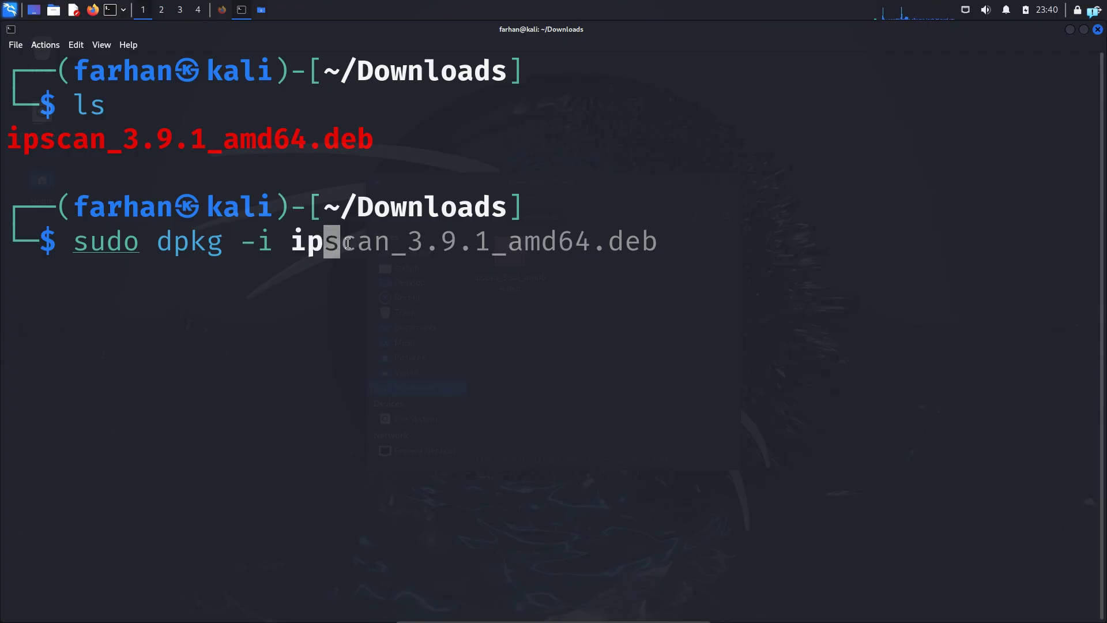
key(Tab)
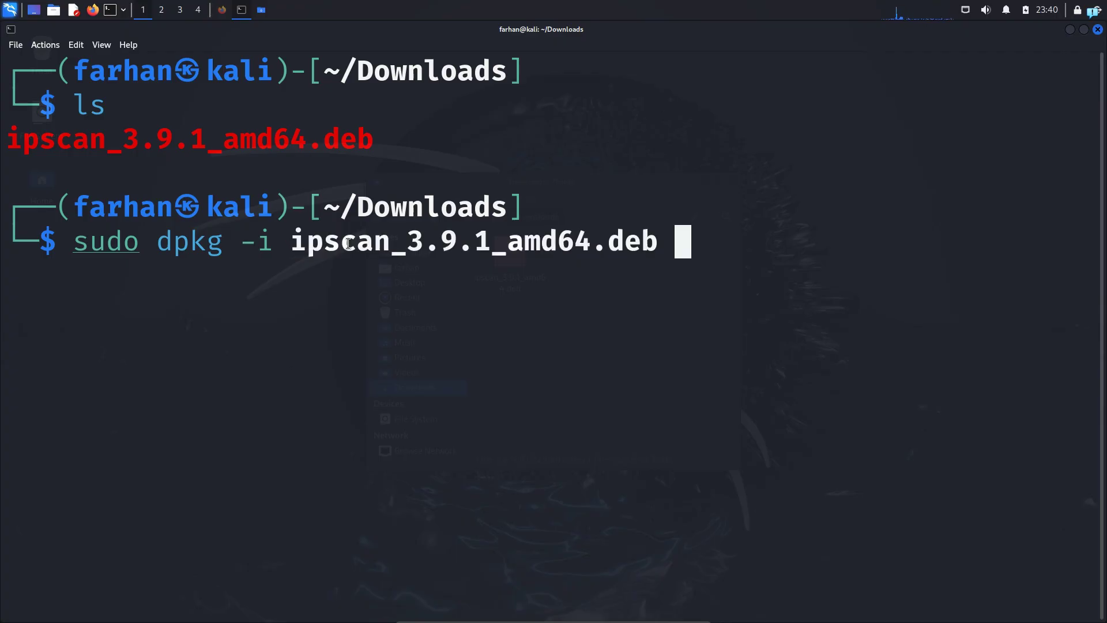
key(Return)
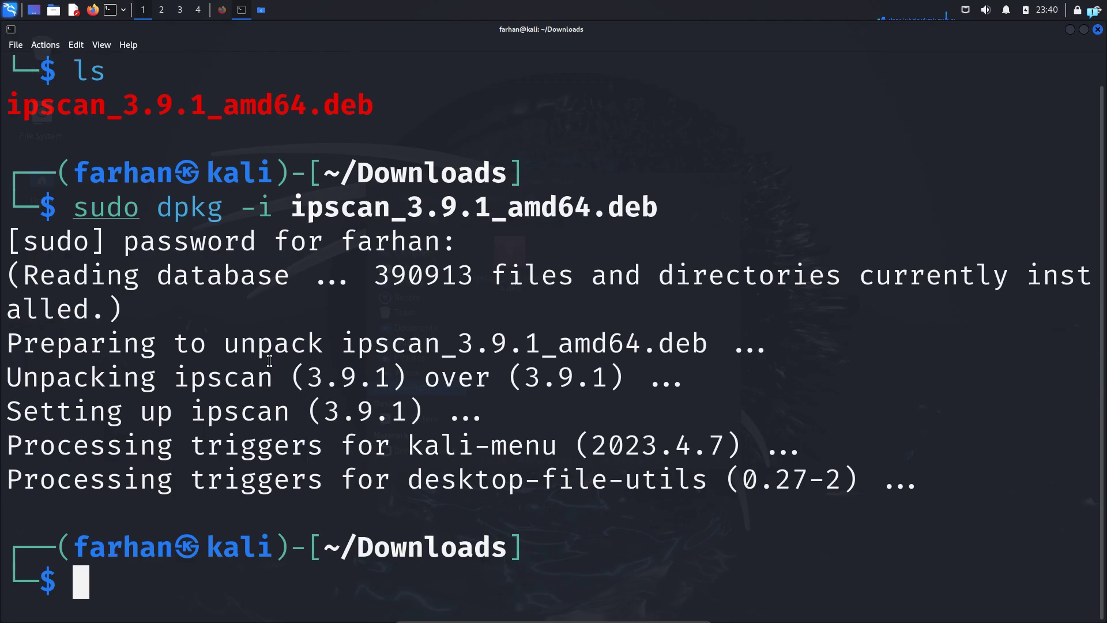
text(claer)
key(Return)
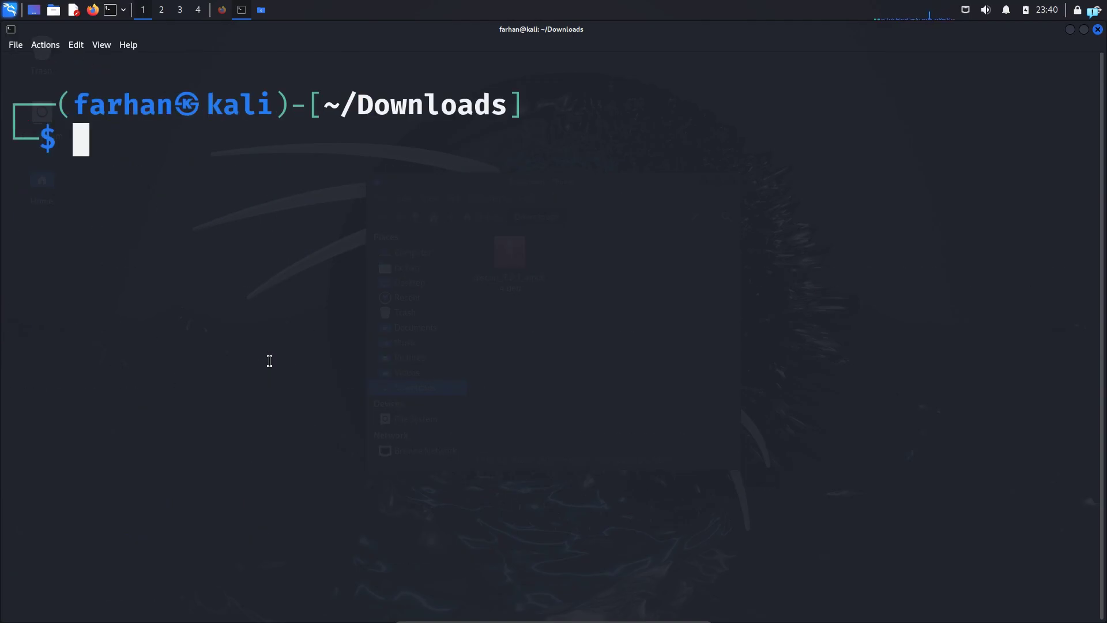
- Launch Angry IP Scanner from the Applications menu and check the 192.168.1.0–192.168.1.255 range
click(10, 9)
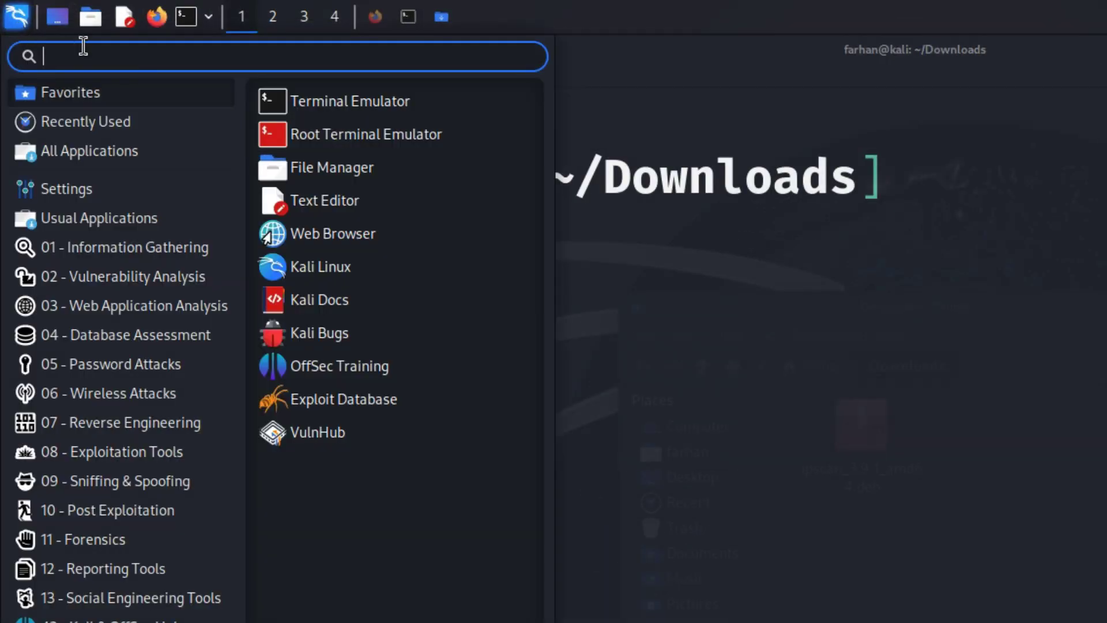
text(angry)
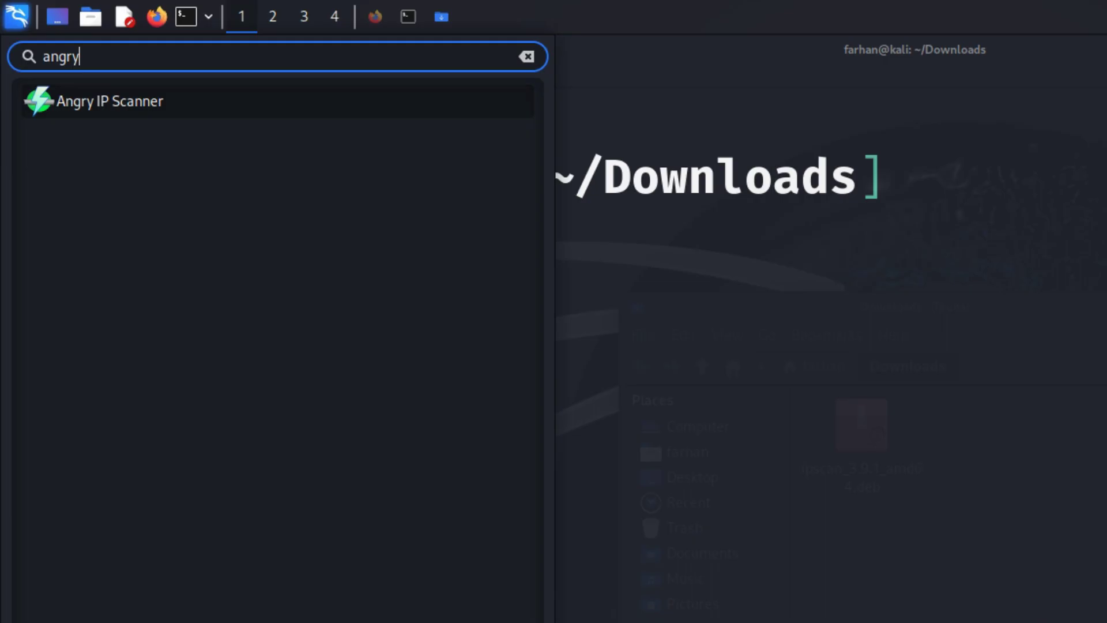
click(57, 103)
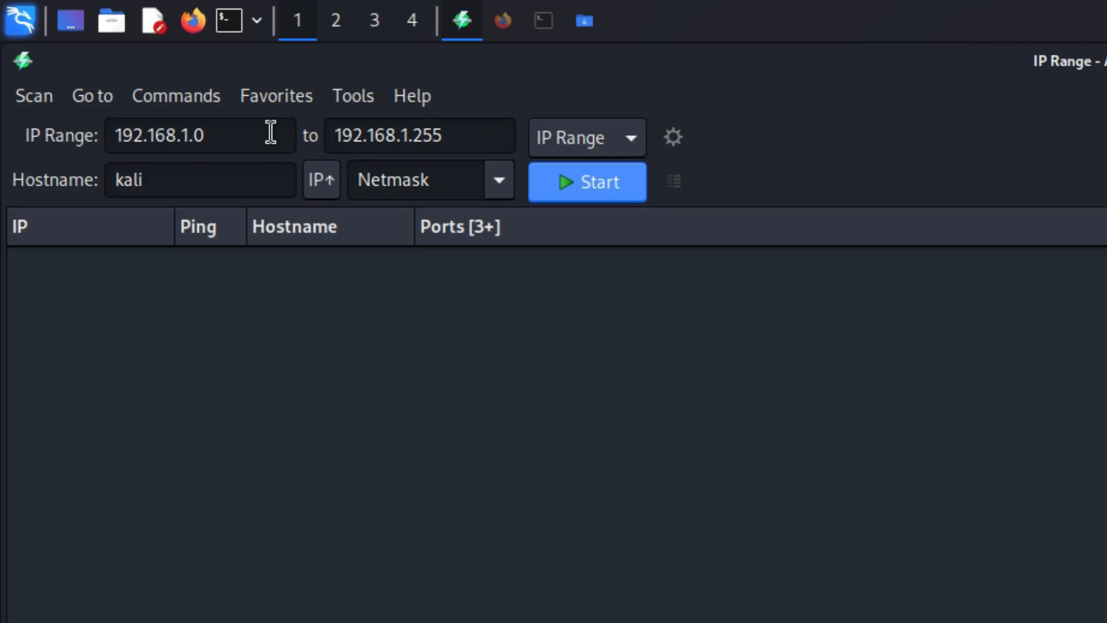
drag(270, 132, 104, 136)
drag(461, 138, 338, 119)
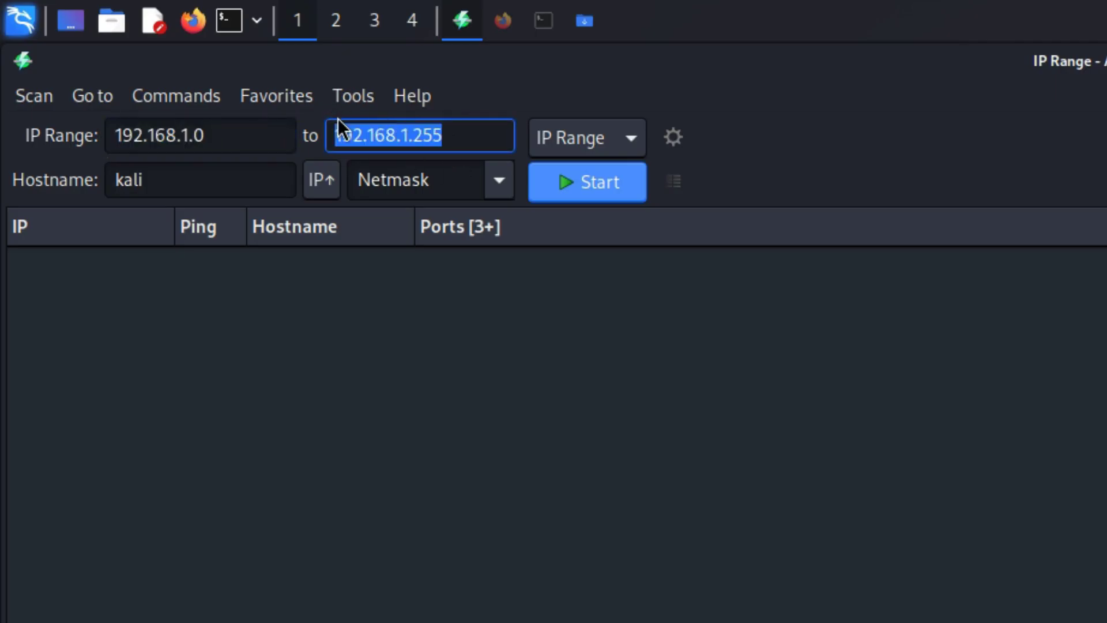
- Scan the range and review the statistics: 254 scanned, 8 alive, 2 with open ports
click(563, 178)
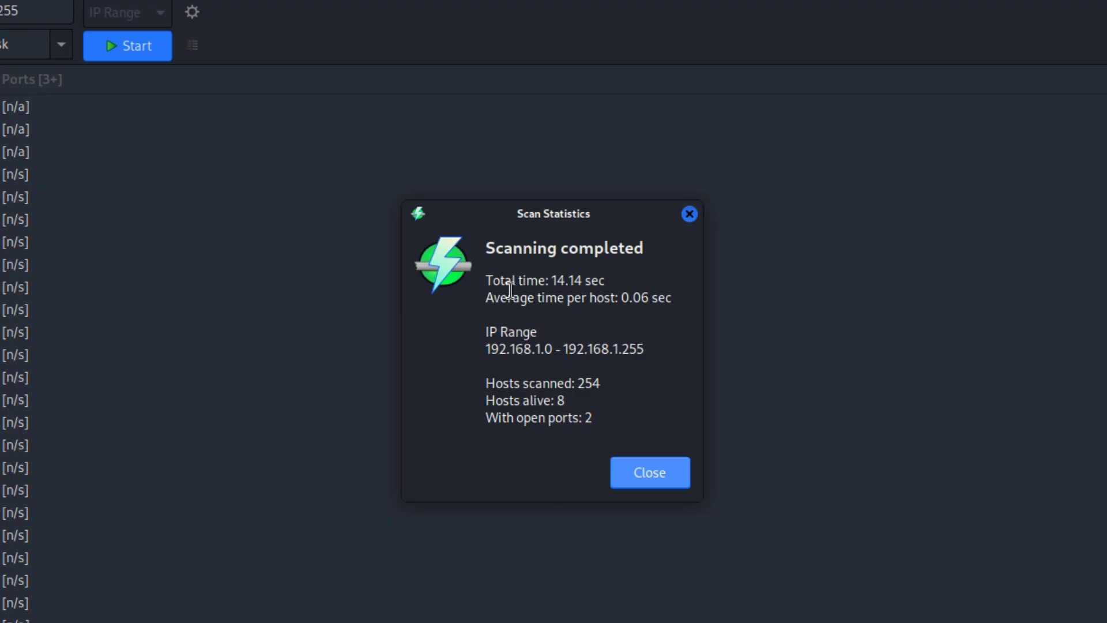
drag(499, 281, 611, 276)
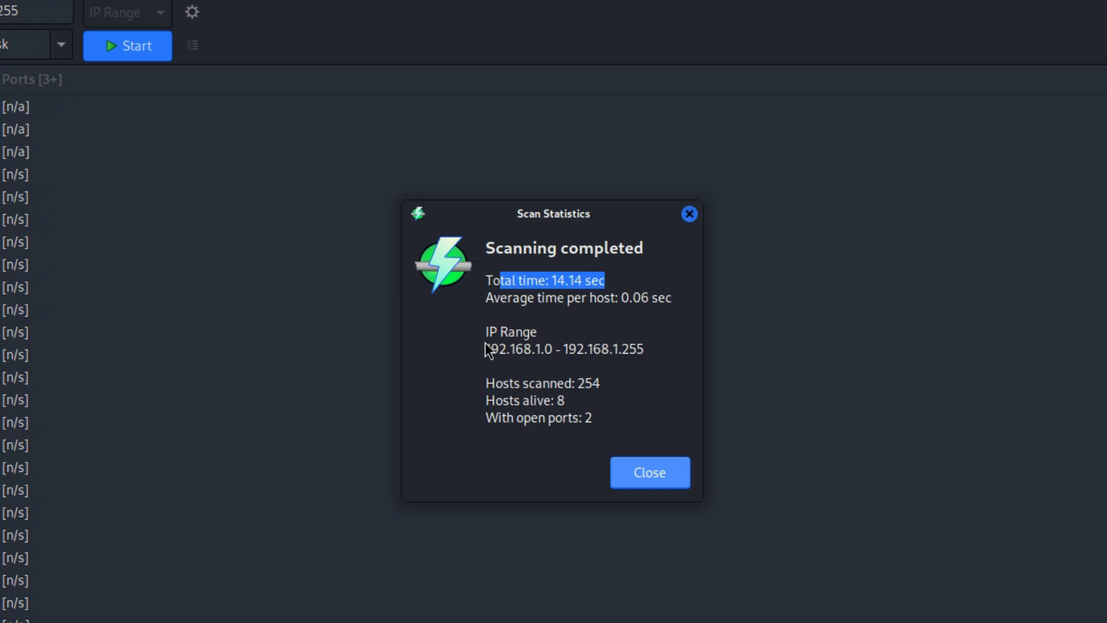
drag(640, 348, 486, 349)
click(574, 399)
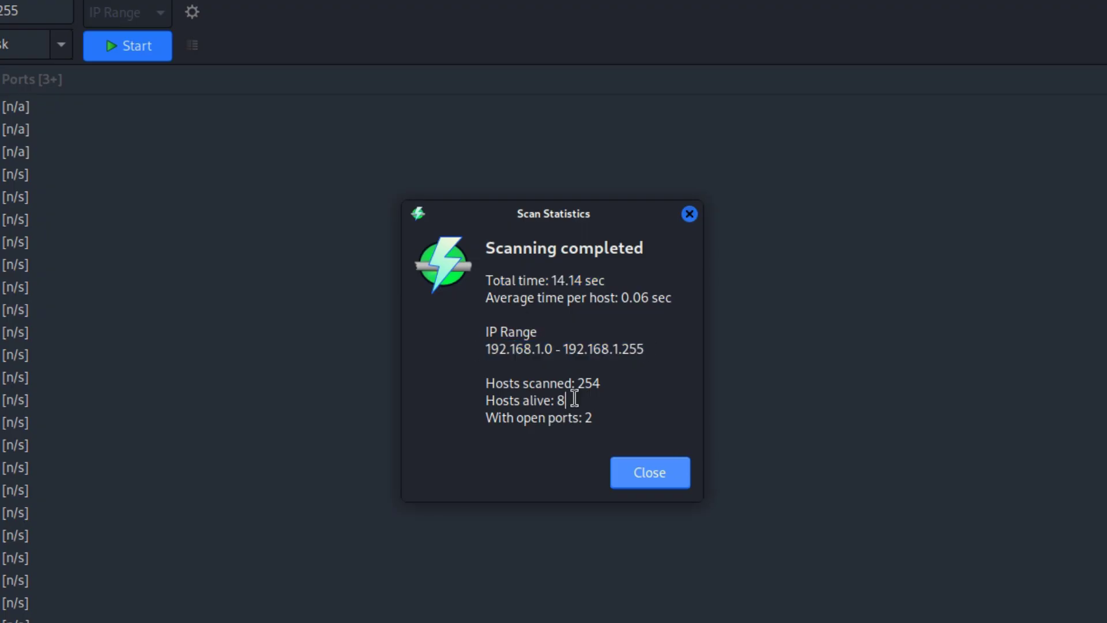
drag(574, 399, 472, 409)
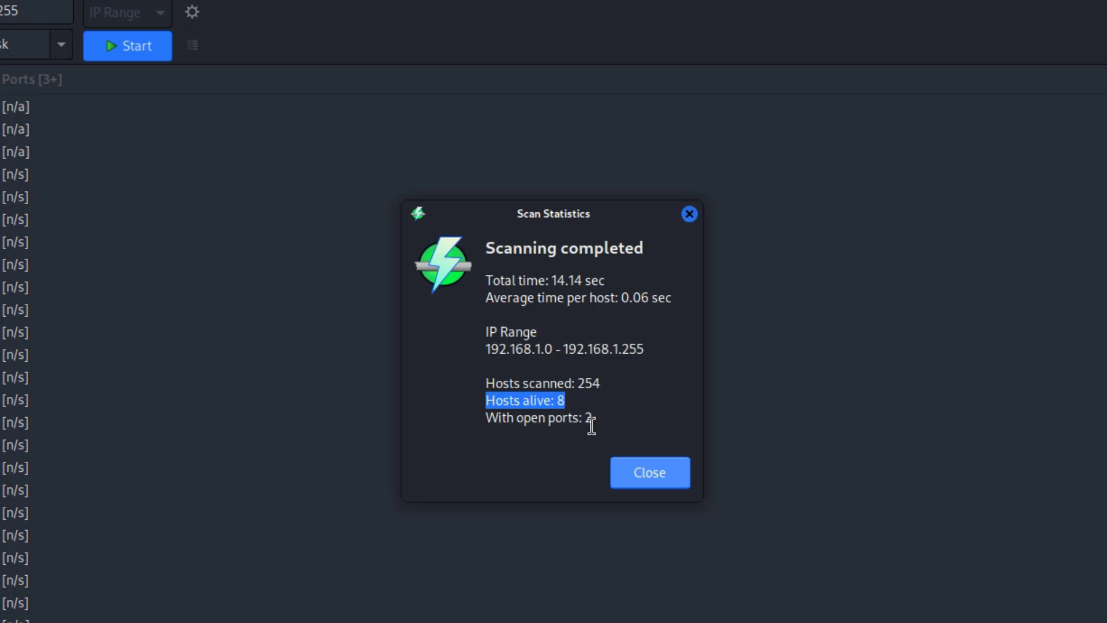
drag(592, 425, 478, 424)
click(656, 470)
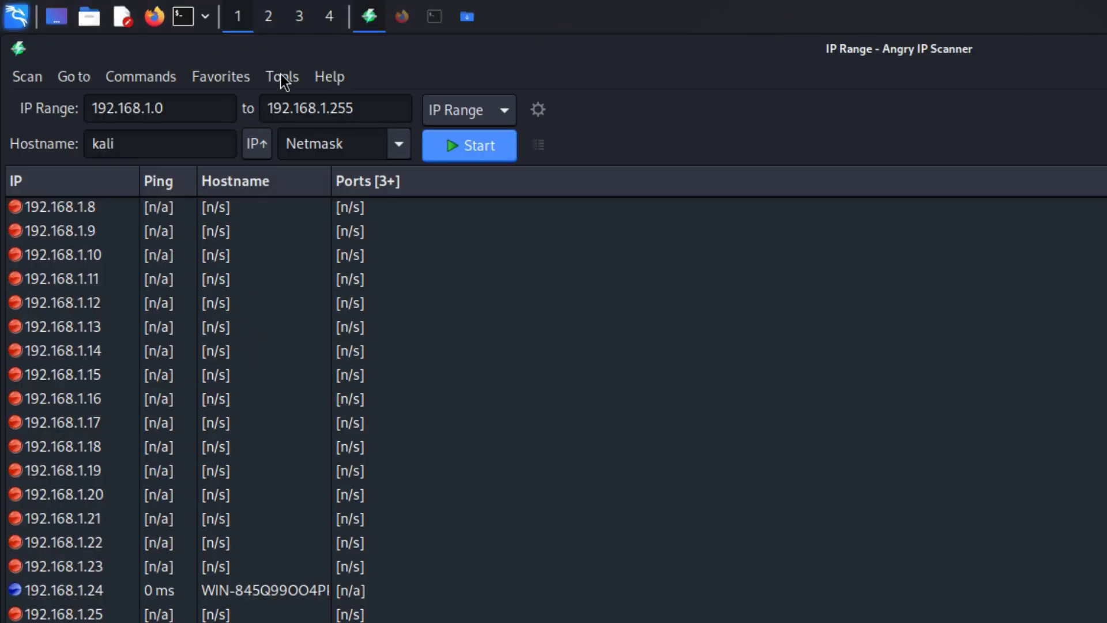
- In Preferences, show alive hosts only and extend the ports to 80,443,8080,22,21,23,445
click(283, 78)
click(297, 99)
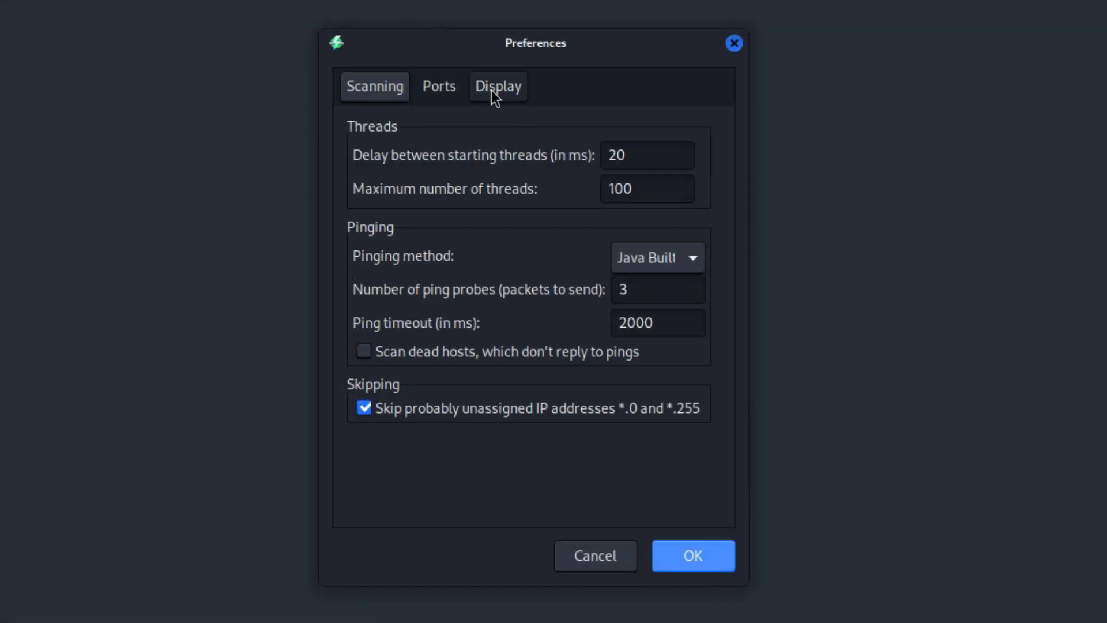
click(491, 91)
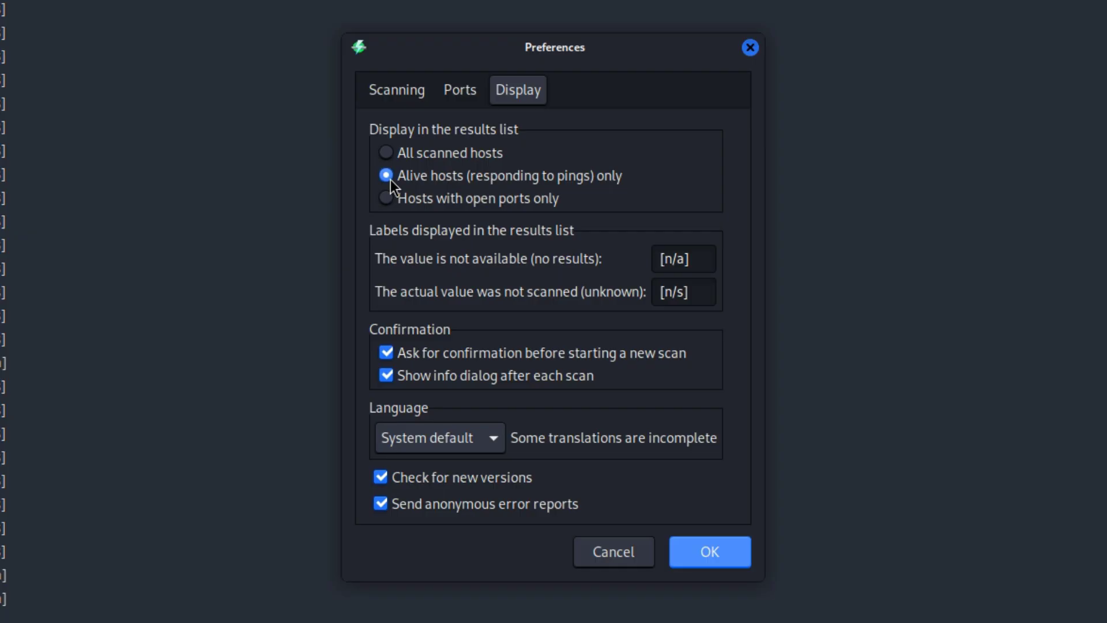
click(450, 92)
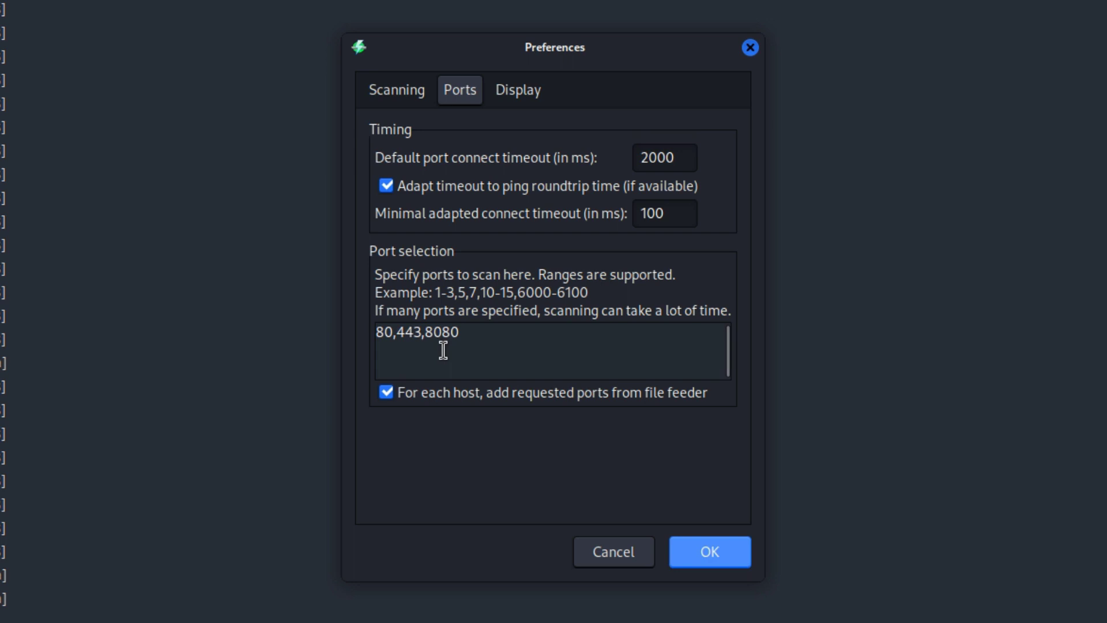
click(470, 336)
text(,22,21,23,445)
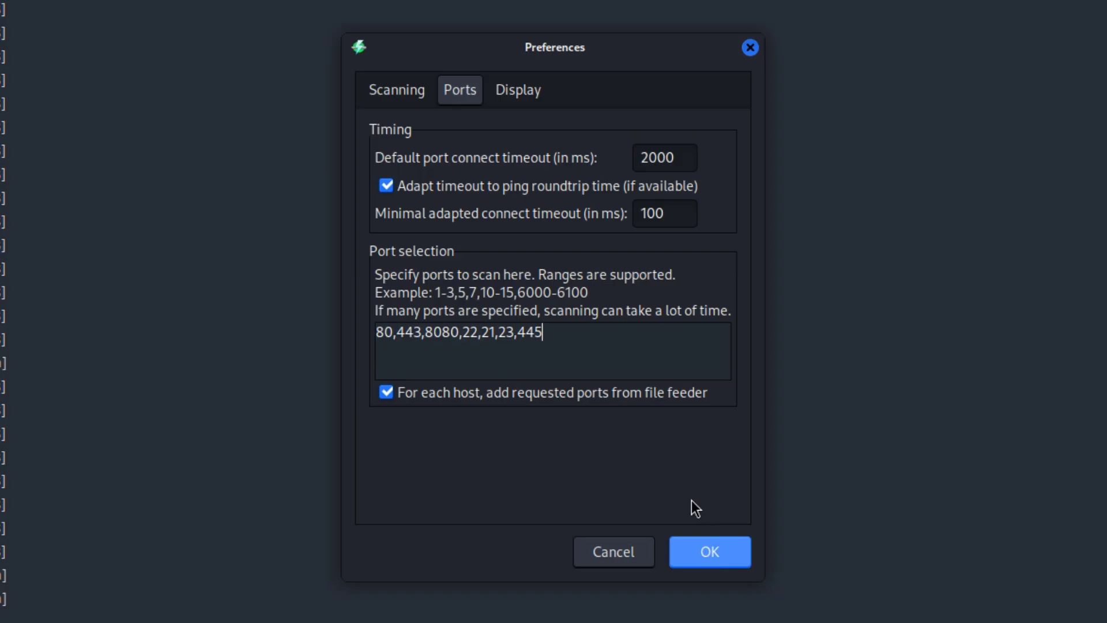
click(733, 557)
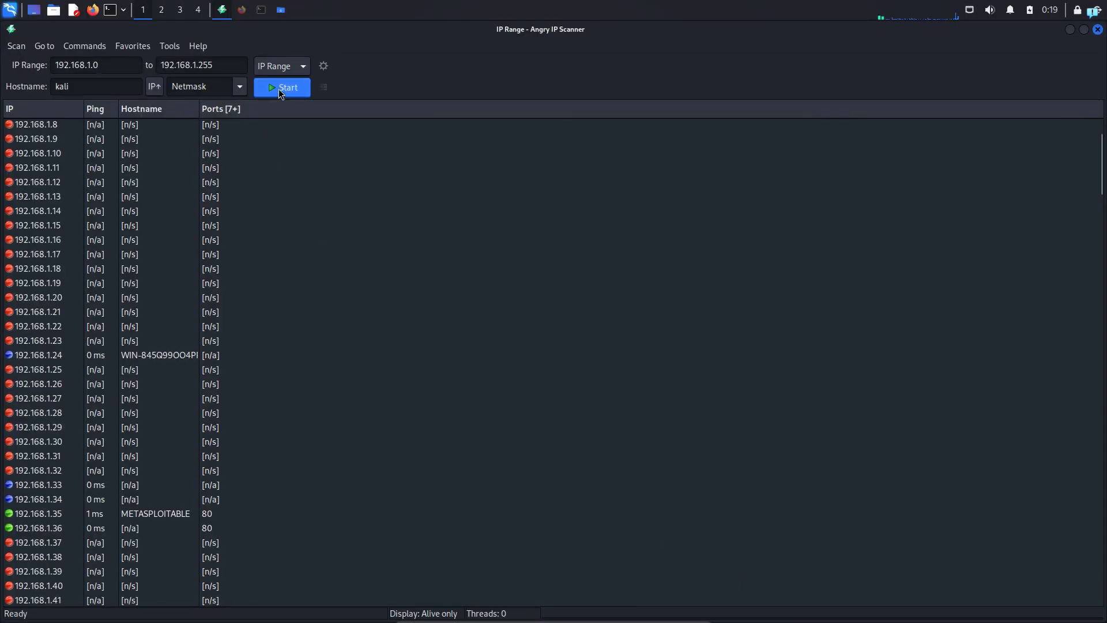
- Rescan, discarding old results, then open 192.168.1.36 in the browser to view its Apache2 default page
click(279, 89)
key(Return)
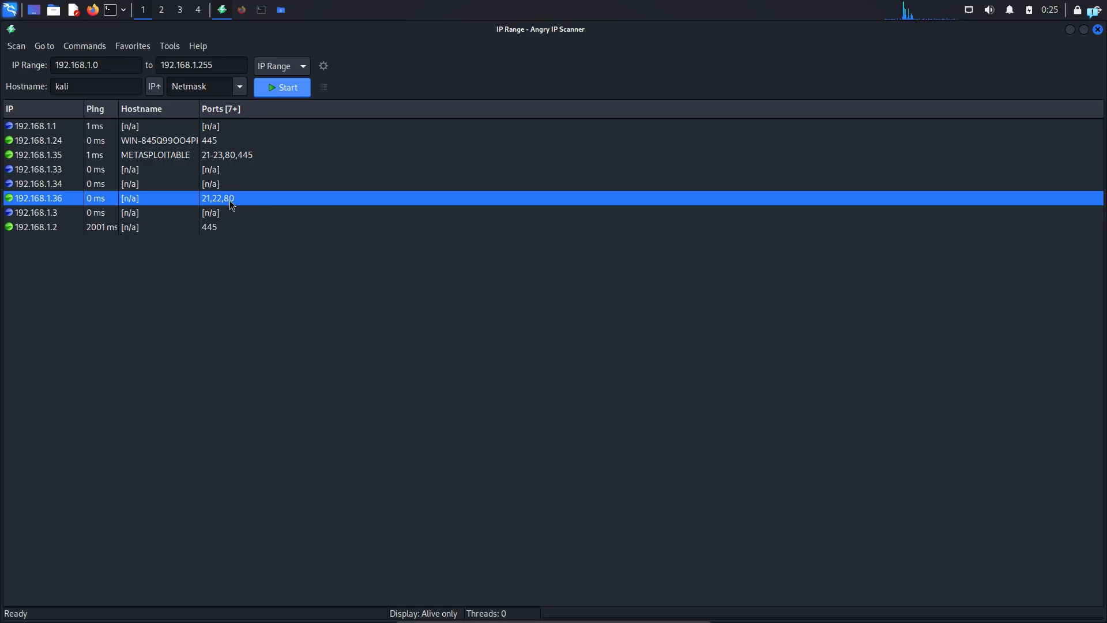
right_click(231, 203)
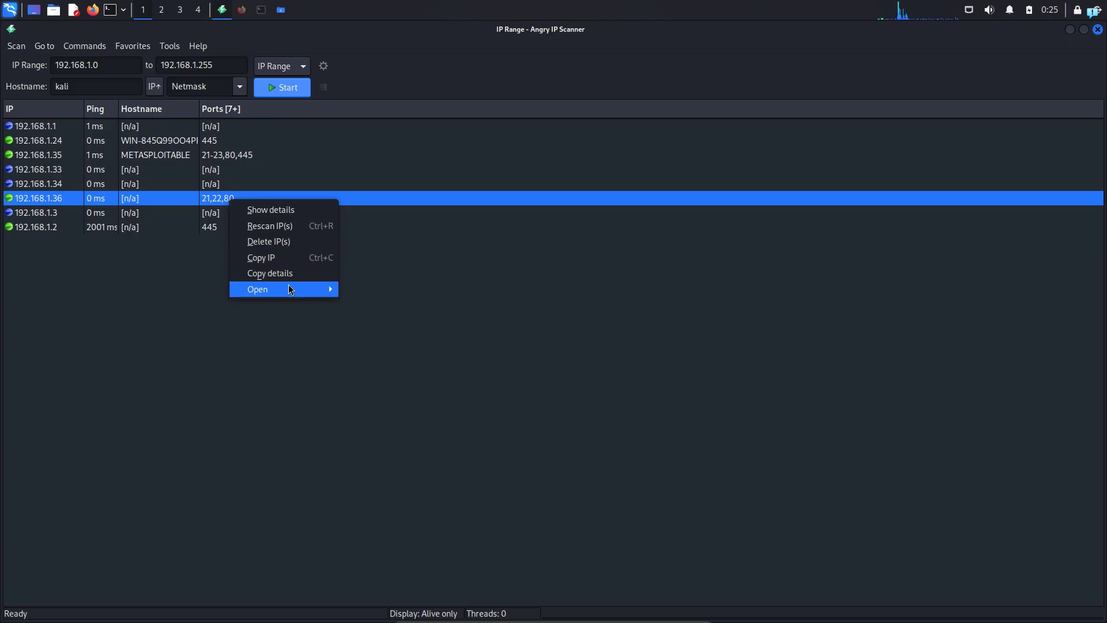
mouse_move(289, 289)
click(375, 307)
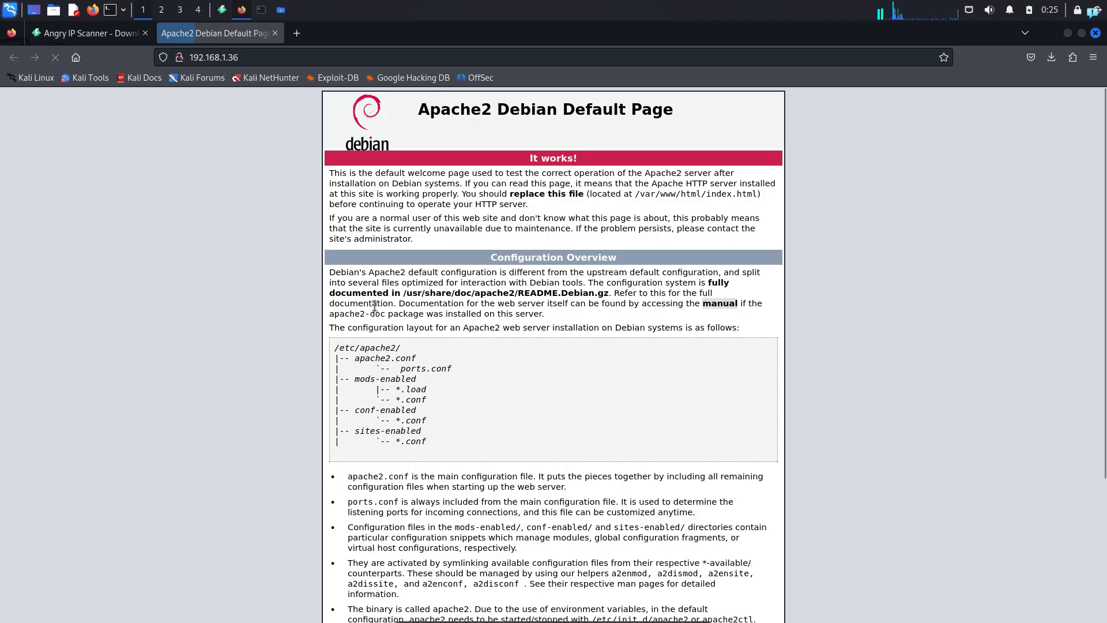
scroll(463, 390, down, 5)
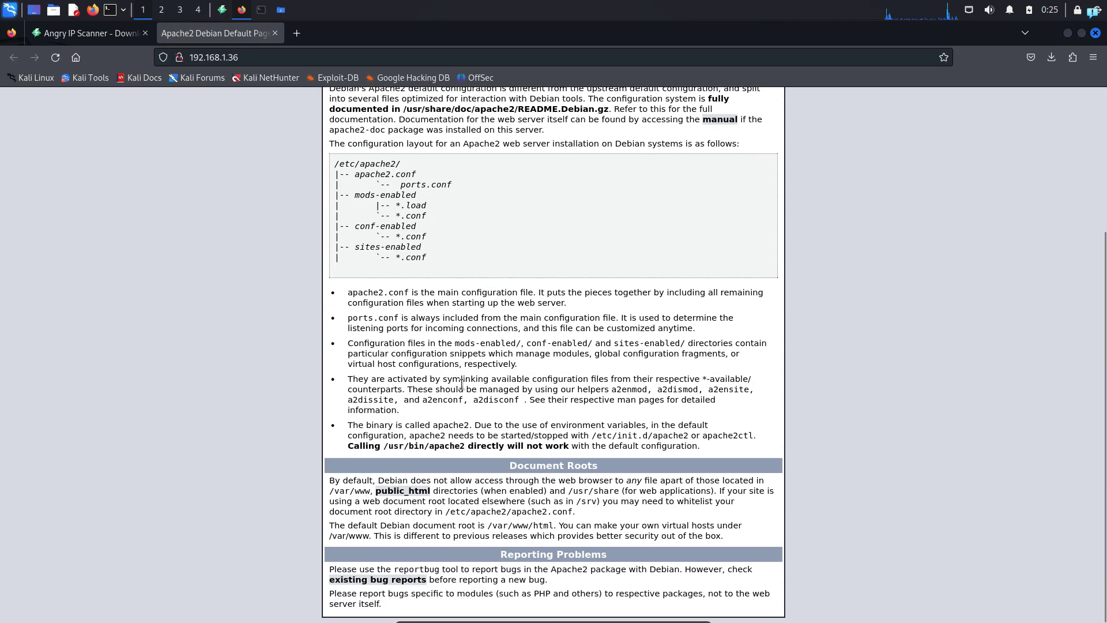
scroll(463, 384, up, 10)
key(alt+Tab)
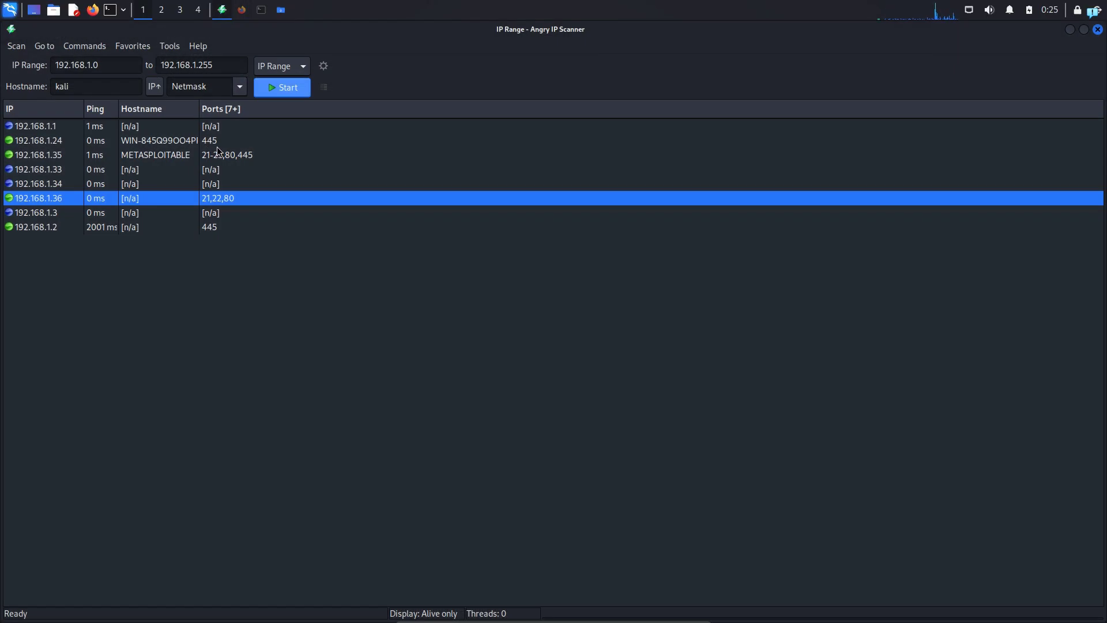
click(215, 143)
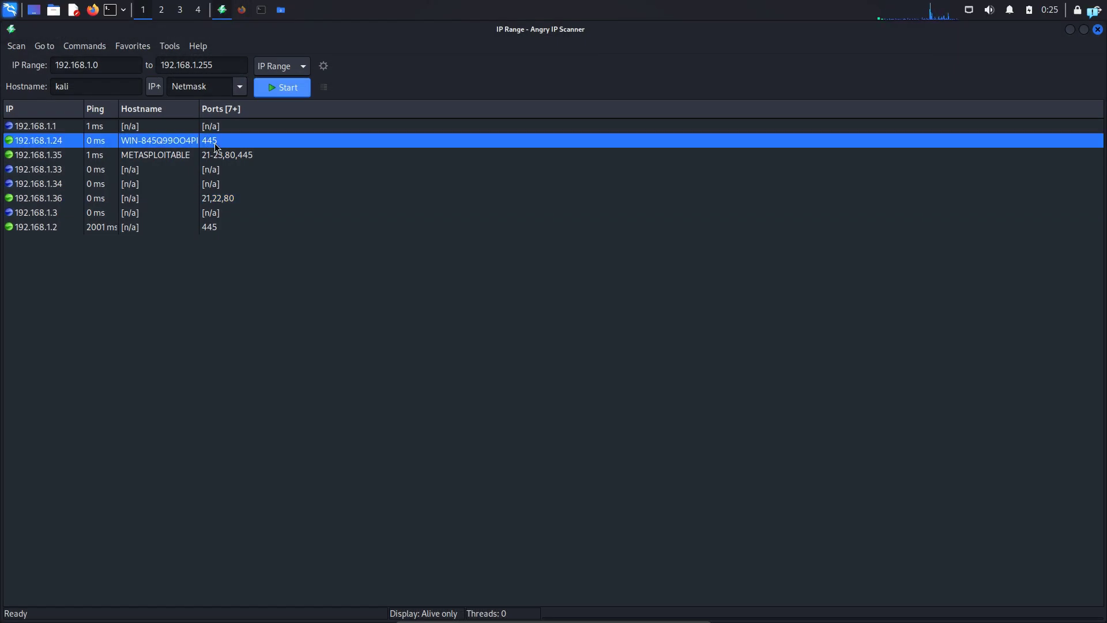
click(214, 227)
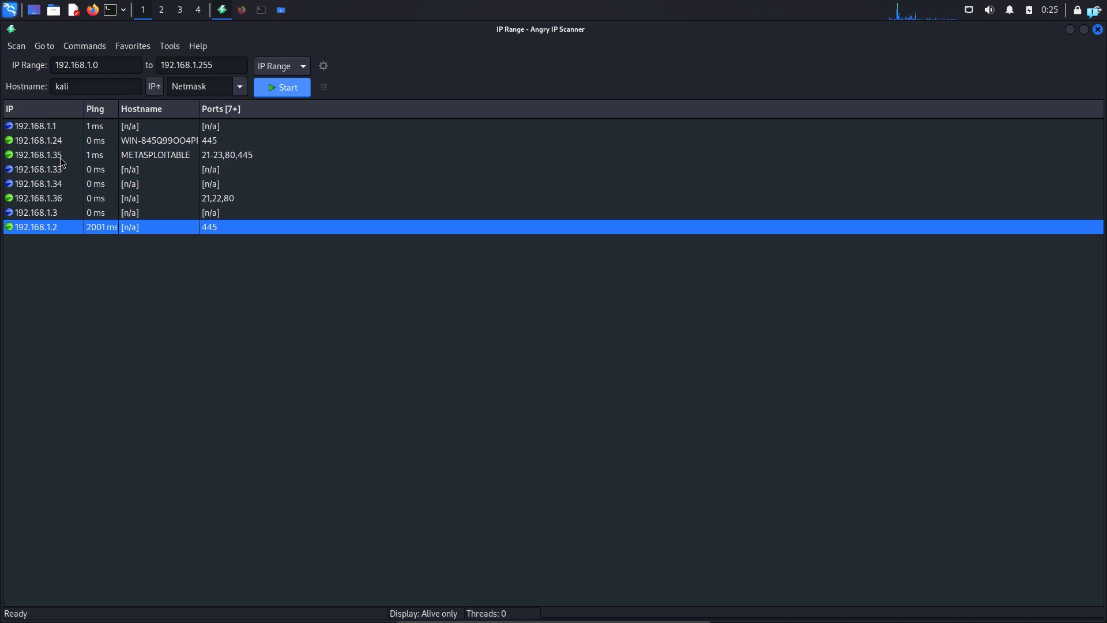
double_click(61, 157)
drag(564, 309, 425, 248)
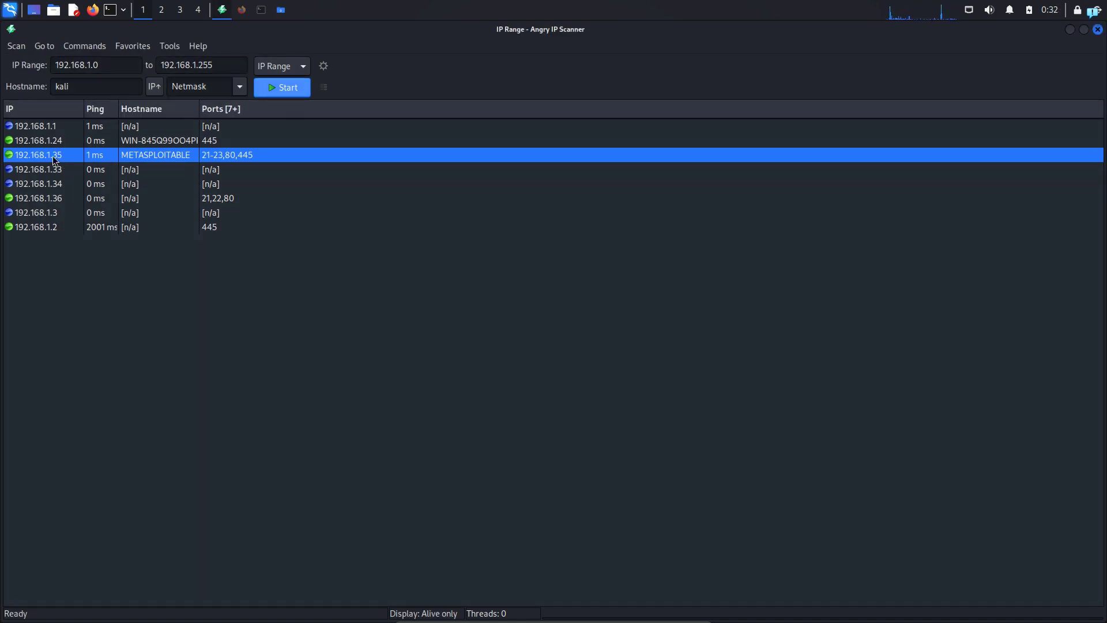
- Export all scan results with Scan > Export all to the Desktop as ip.txt
click(17, 49)
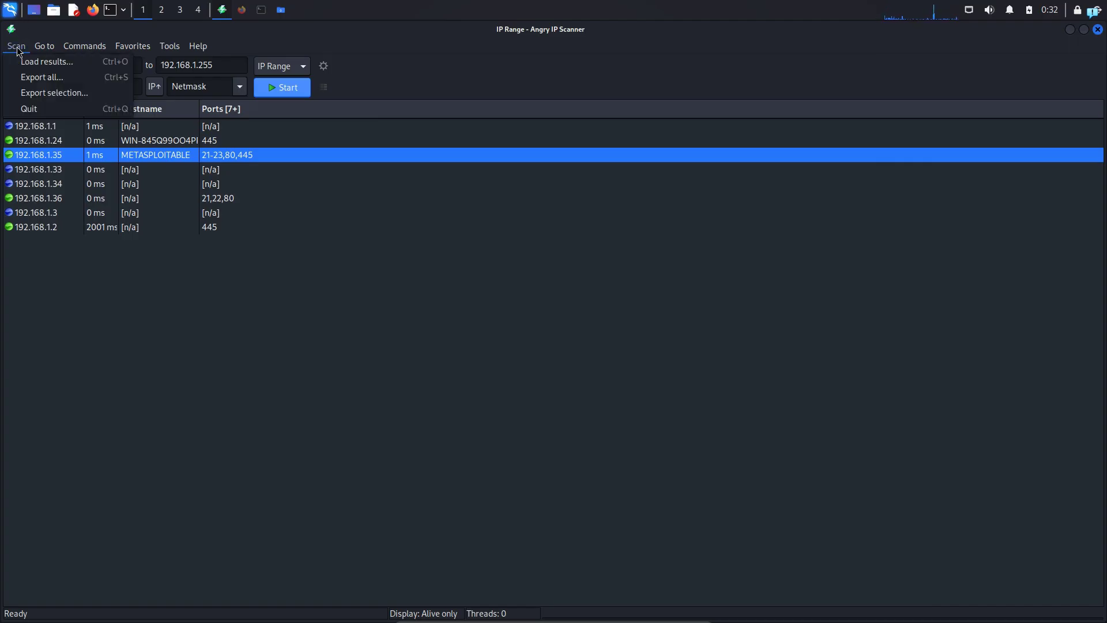
click(42, 82)
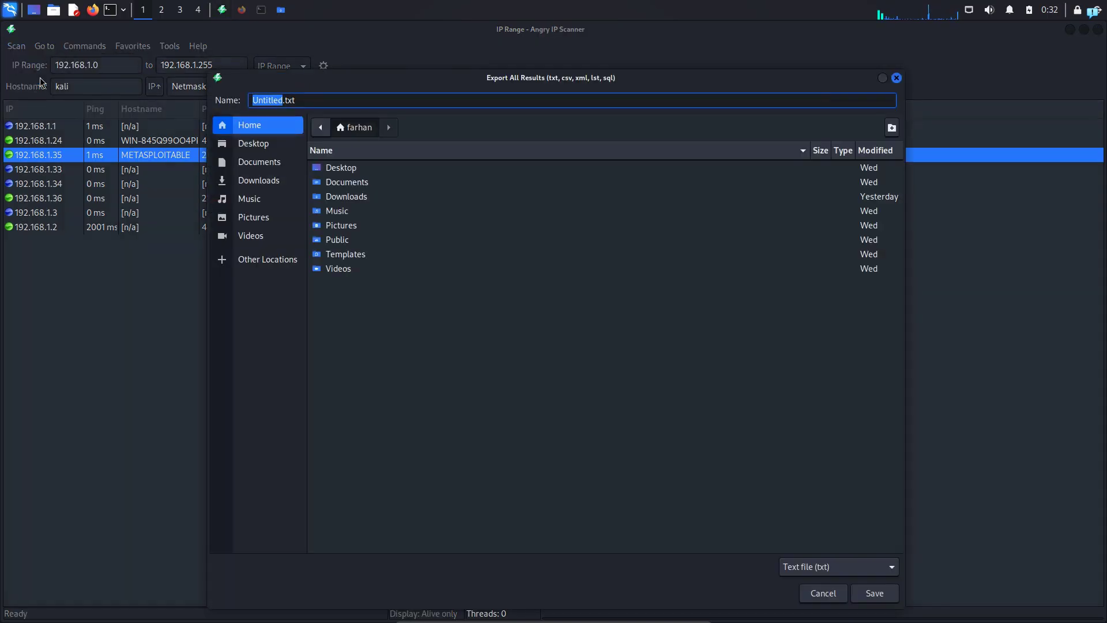
click(254, 144)
text(ip)
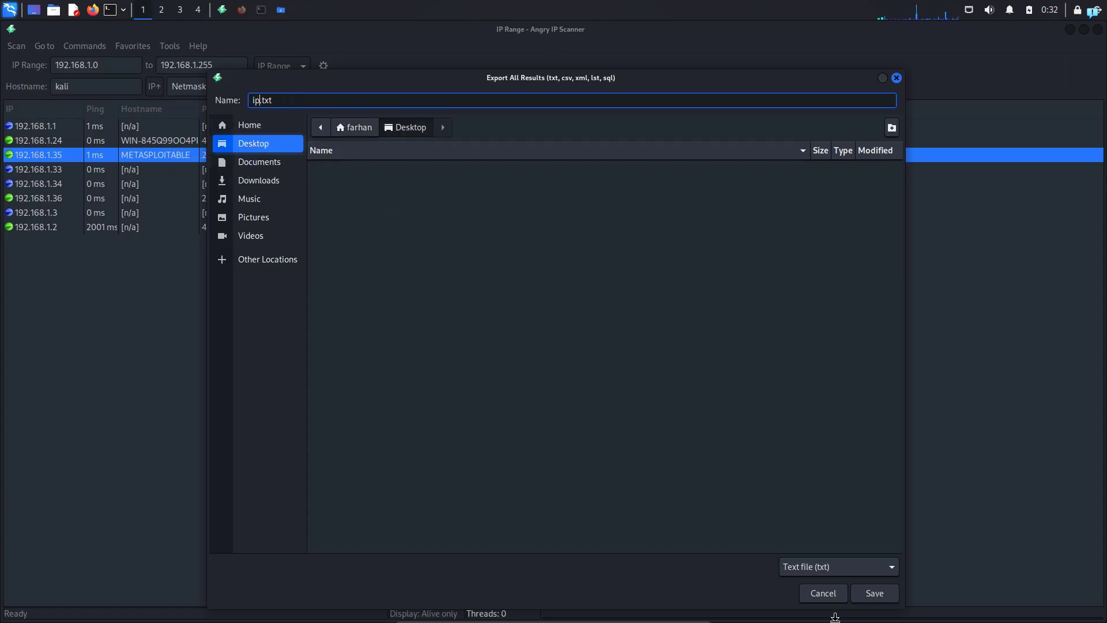
click(875, 594)
- Minimize the scanner, open ip.txt from the desktop in Mousepad, and maximize it
click(1070, 30)
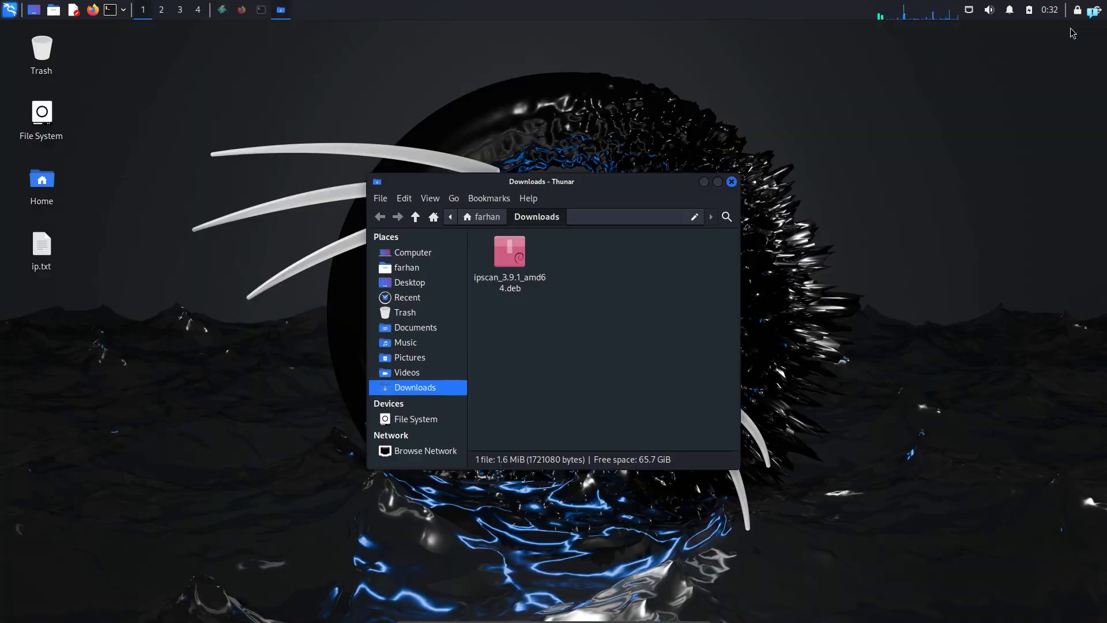
double_click(41, 247)
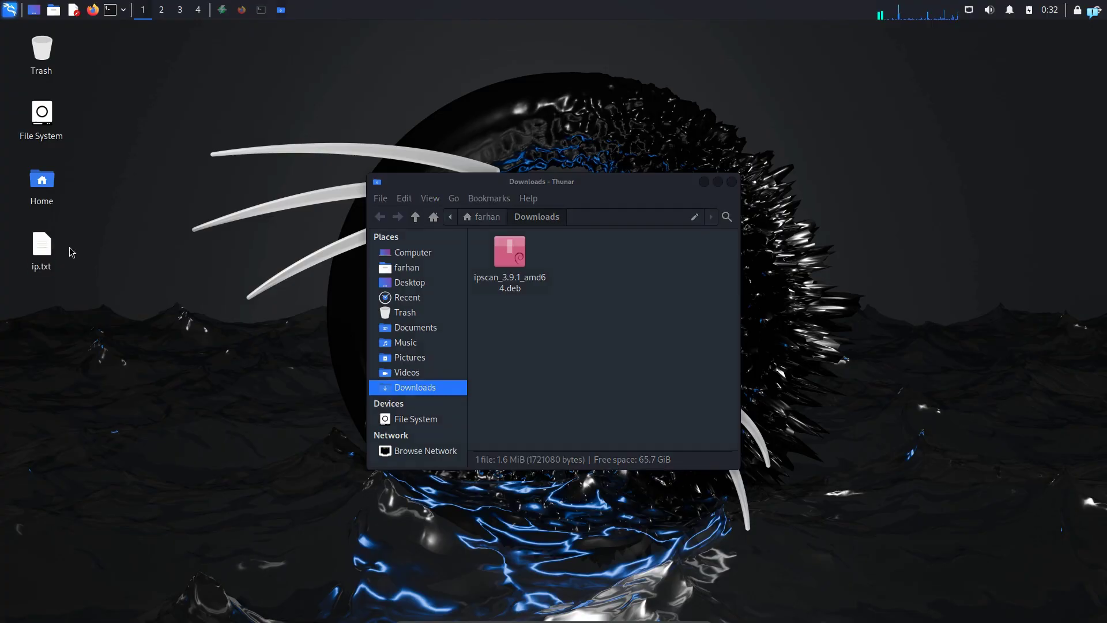
click(718, 181)
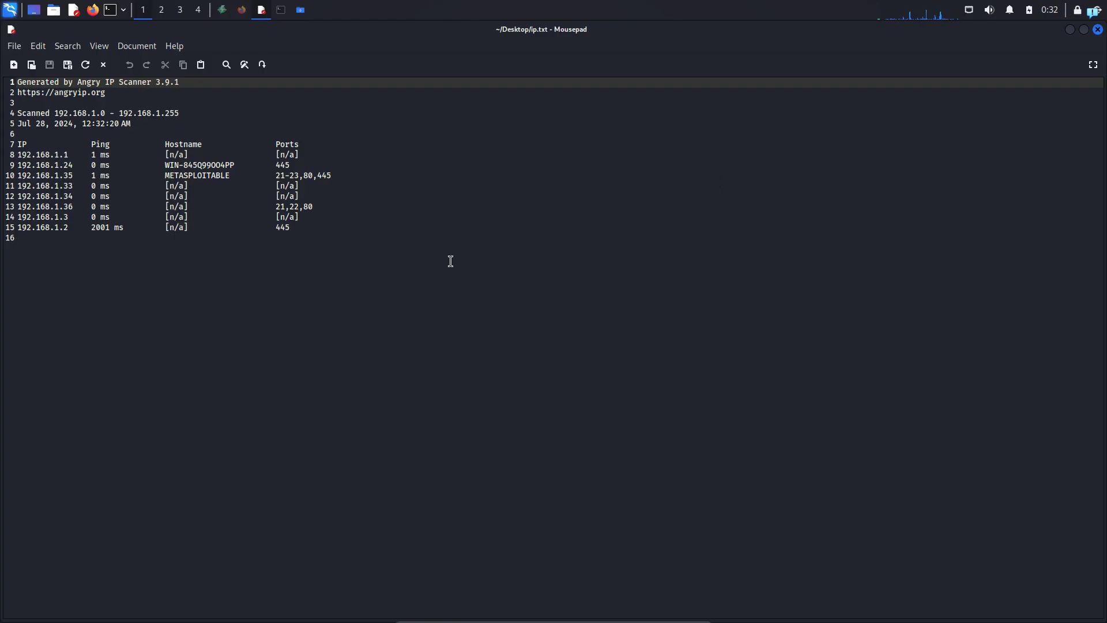